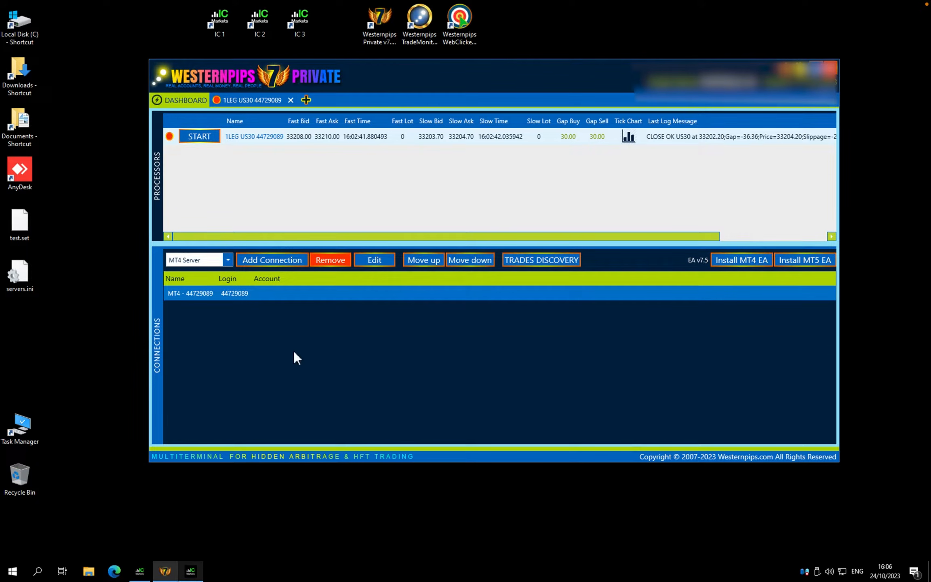
Step: Start a new MT4 Server connection and go to its Server field
left_click(226, 260)
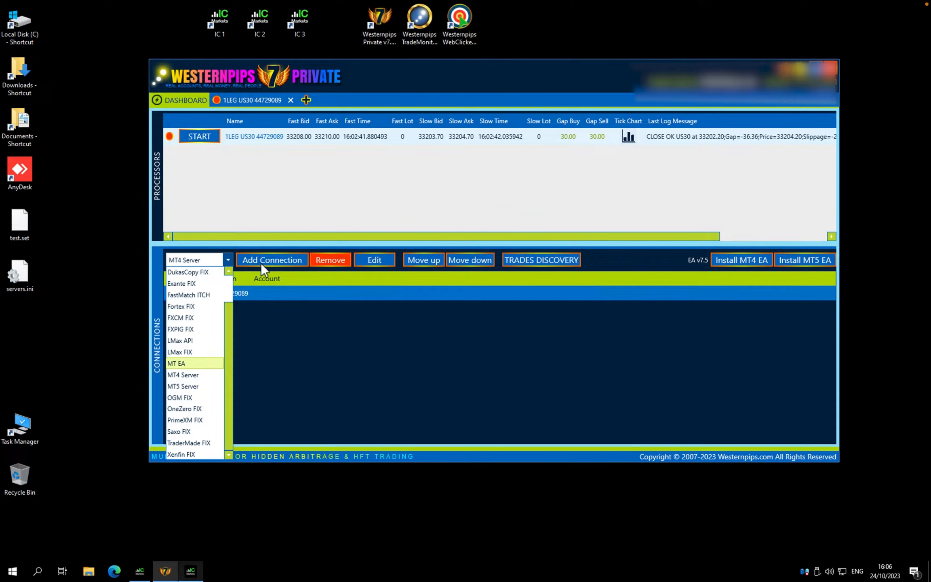
left_click(195, 376)
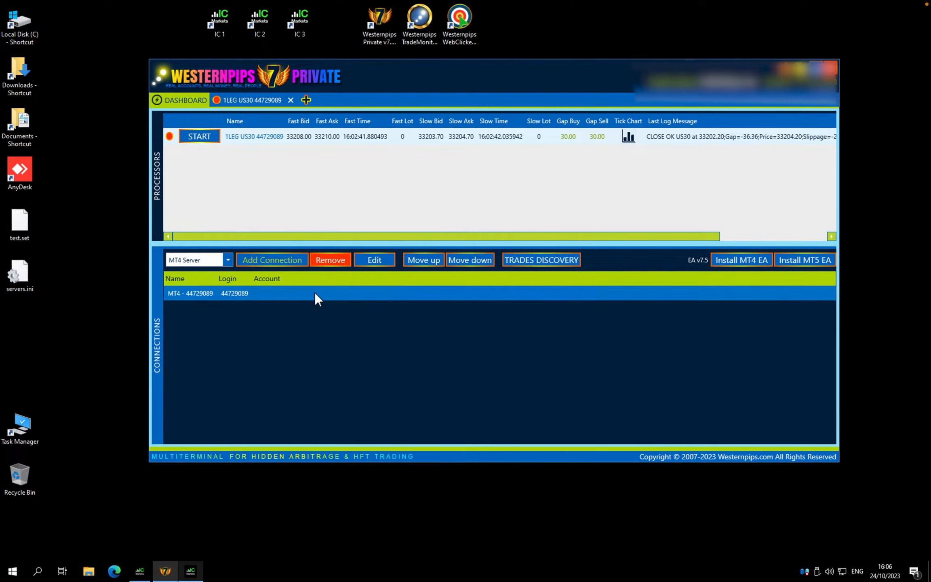
left_click(279, 260)
left_click(422, 174)
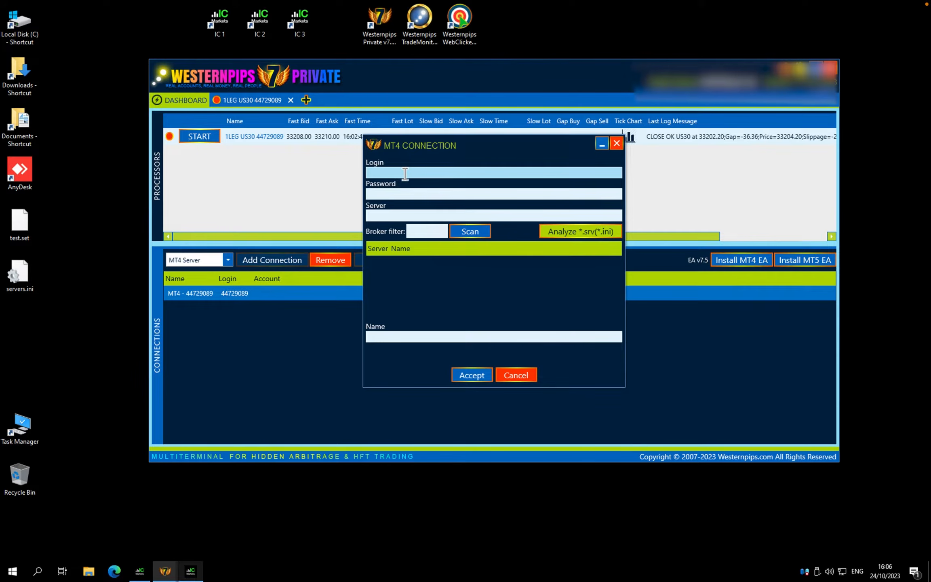
left_click(399, 217)
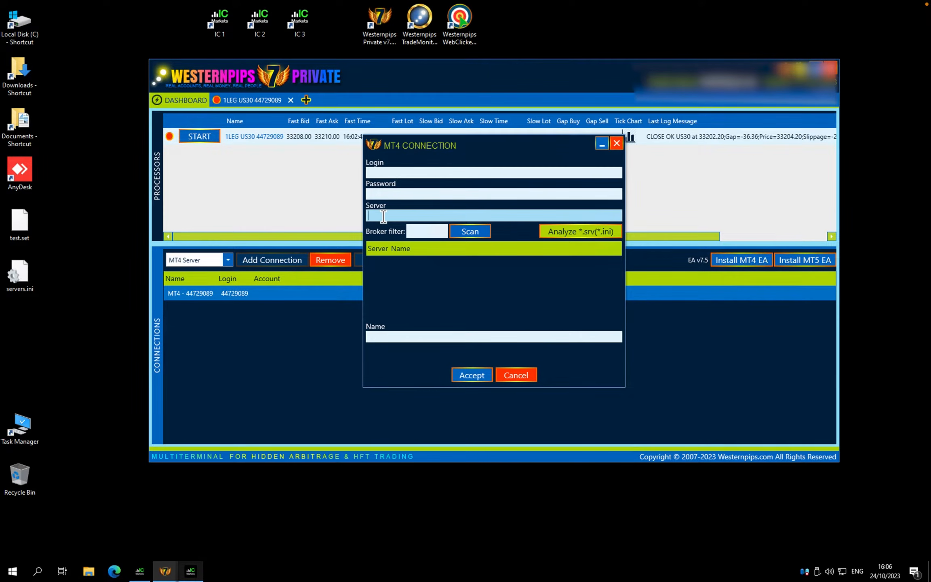
Step: Analyze the servers.ini file from the Desktop to fill the MT4 connection's server list
left_click(21, 275)
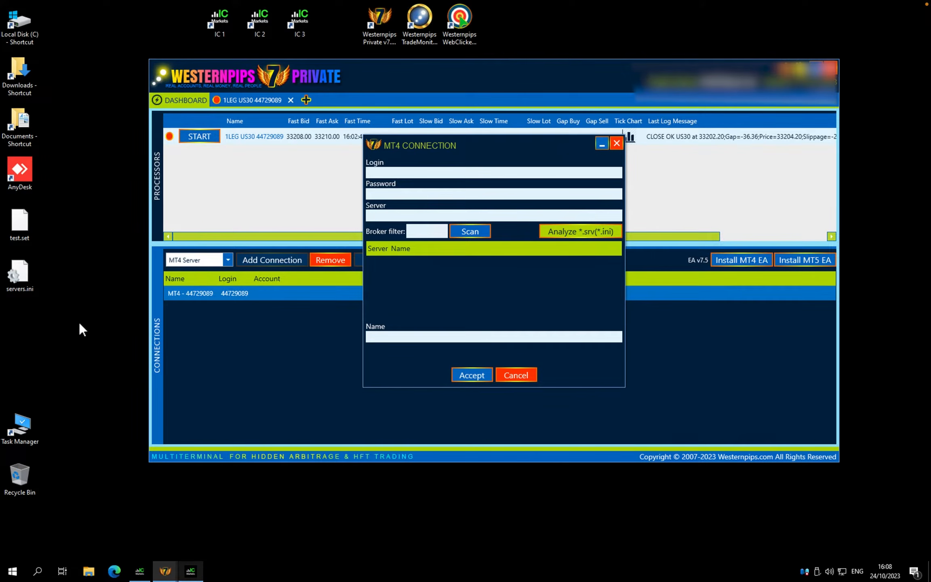
left_click(566, 233)
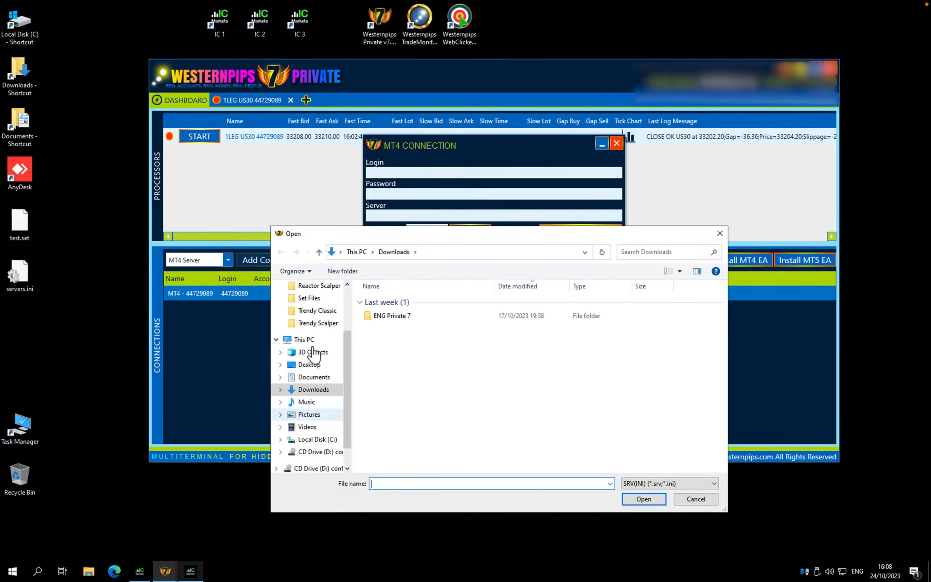
left_click(309, 364)
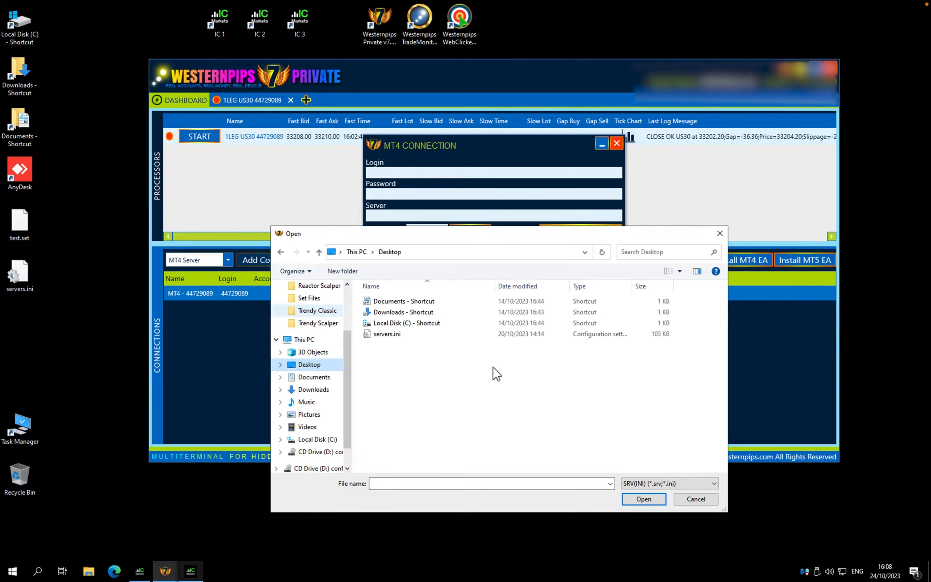
left_click(378, 334)
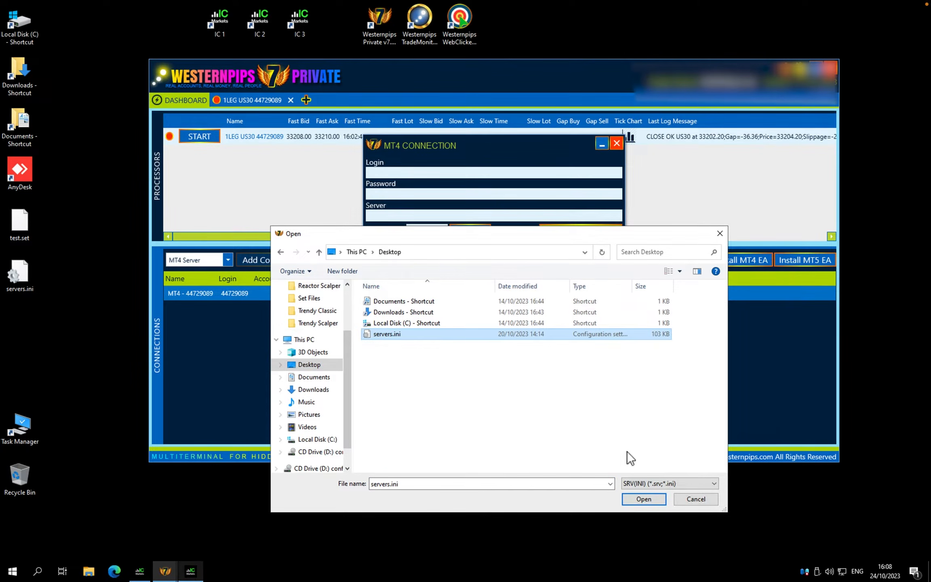
left_click(647, 501)
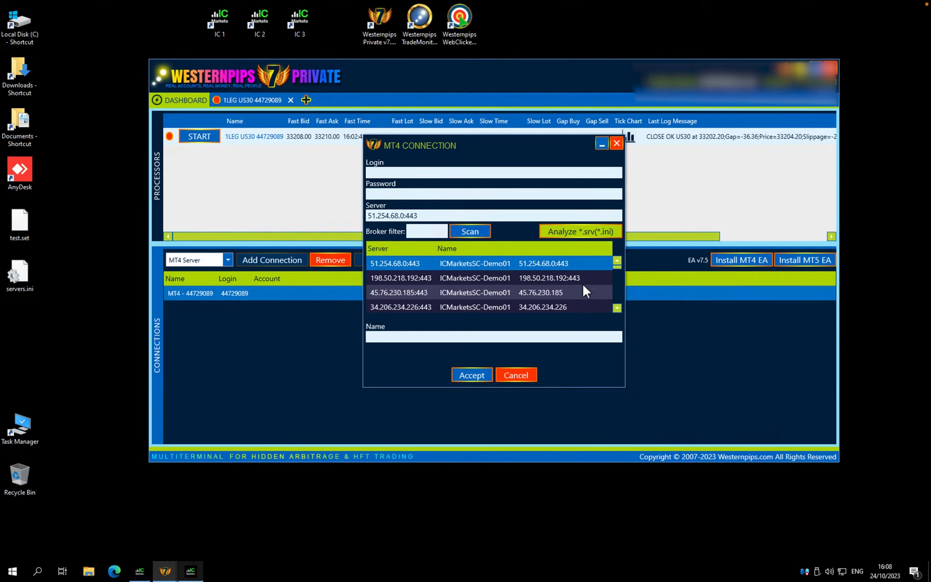
Step: Look through the broker server list, pick an ICMarketsSC-Live08 server and try to accept the MT4 connection
left_click_drag(617, 266, 617, 274)
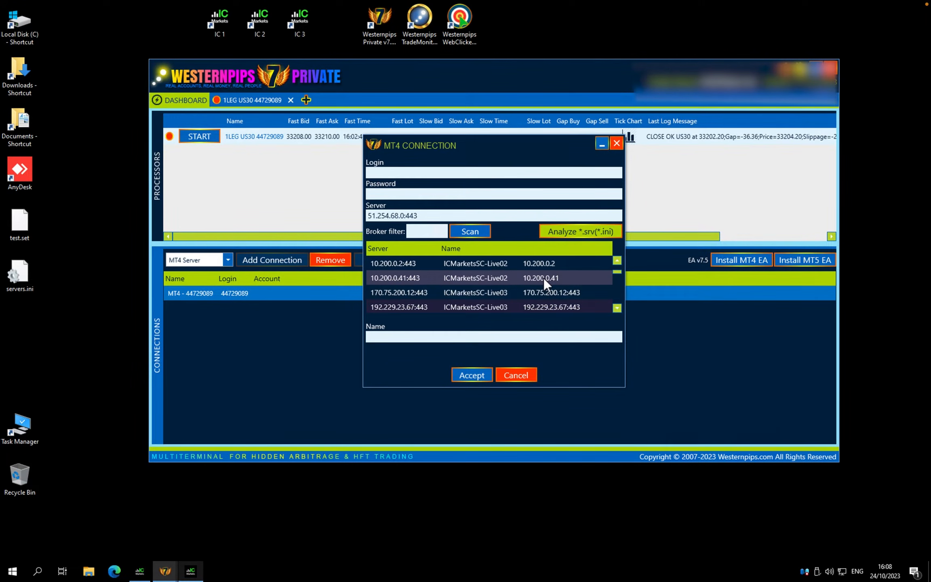
scroll(492, 292, "down", 4)
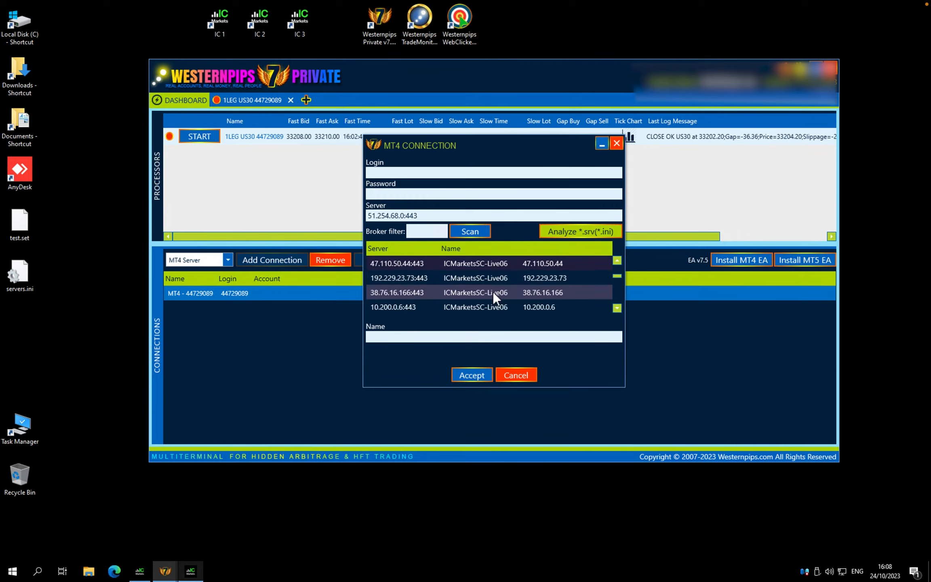
scroll(492, 292, "up", 5)
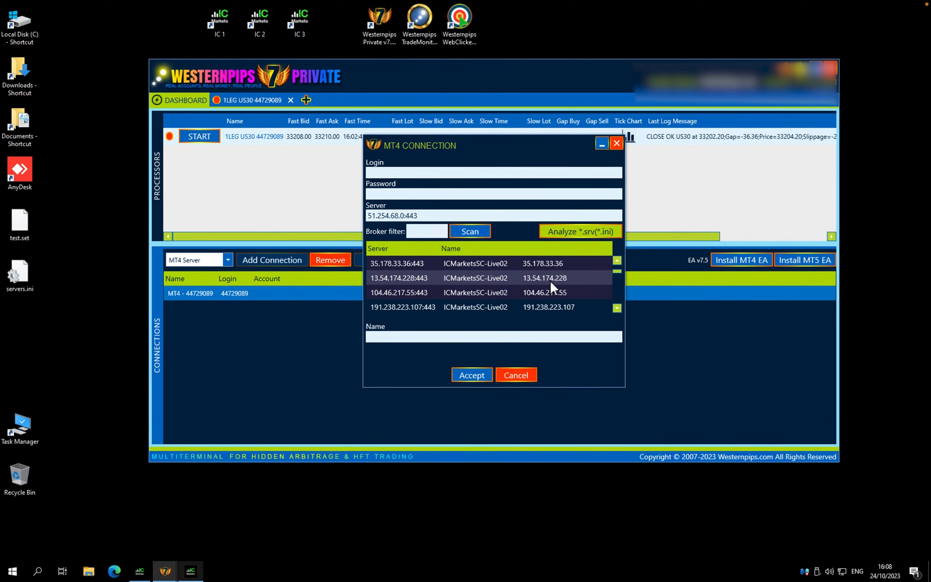
scroll(550, 281, "down", 4)
scroll(550, 280, "down", 5)
scroll(550, 281, "down", 4)
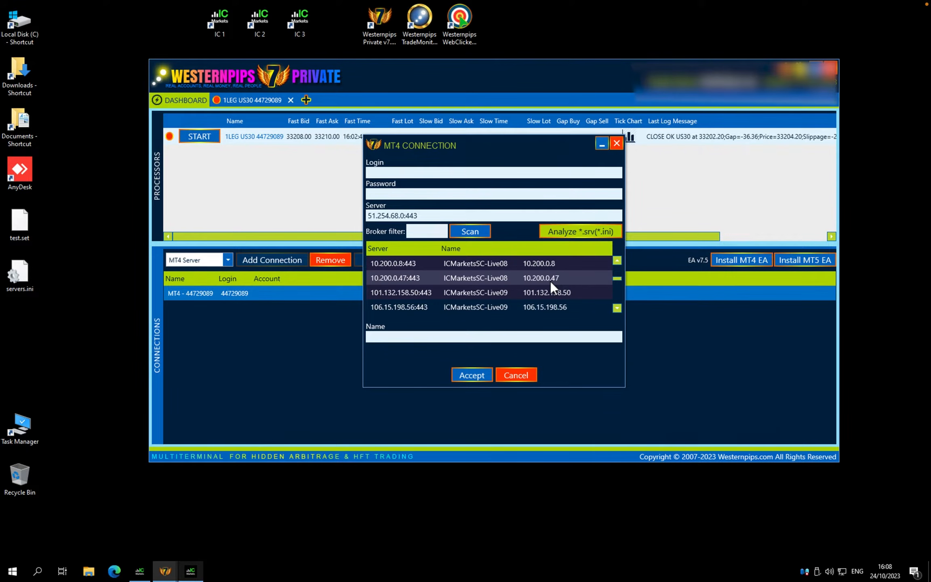
left_click(496, 279)
left_click(471, 375)
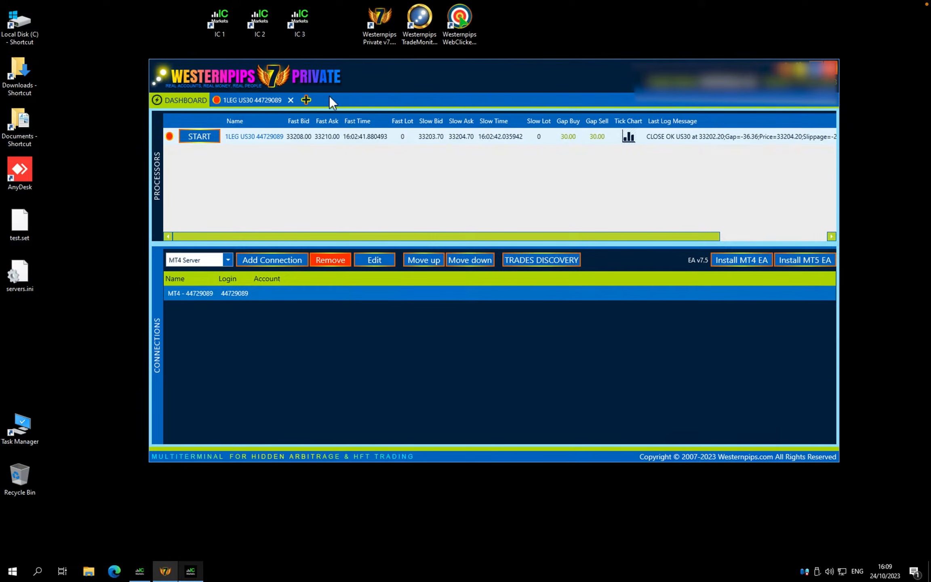
Step: Add a One Leg processor with WPFast Feed LD4 FIX as the fast provider and EUR/USD as its symbol
left_click(306, 100)
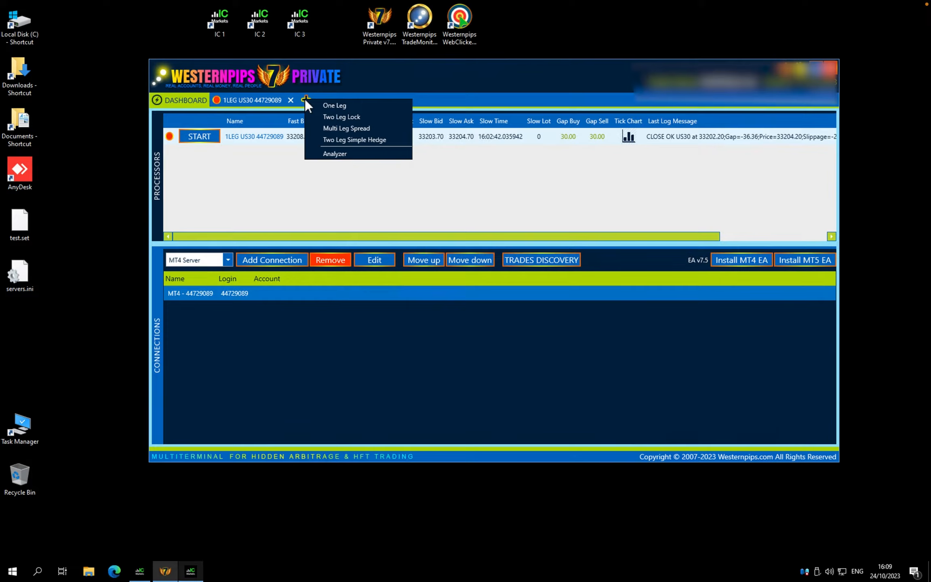
left_click(332, 104)
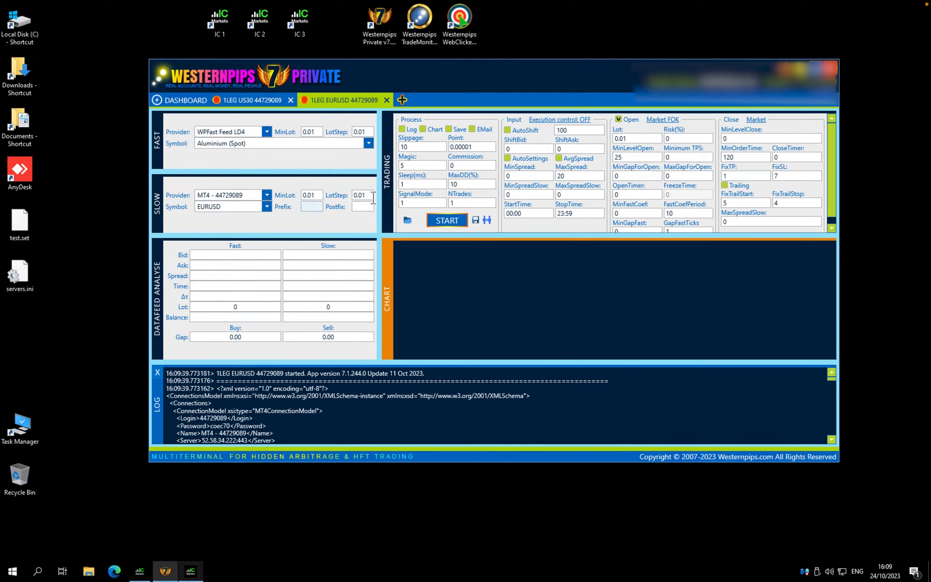
left_click(266, 131)
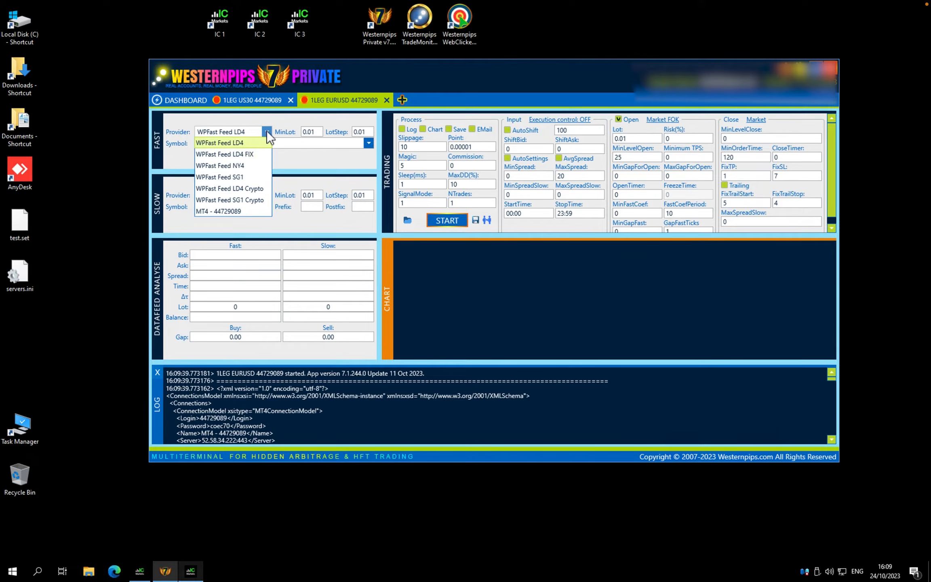
left_click(244, 154)
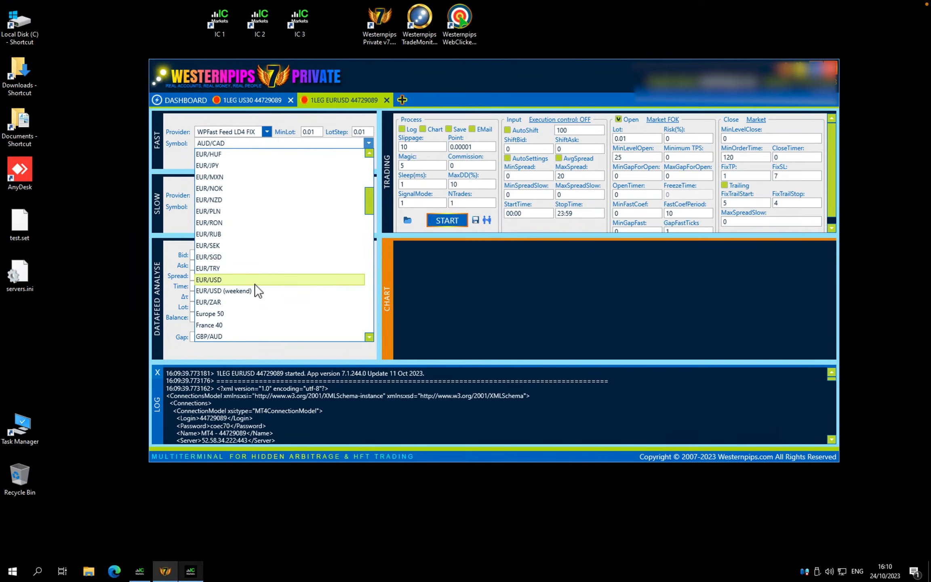
left_click(254, 284)
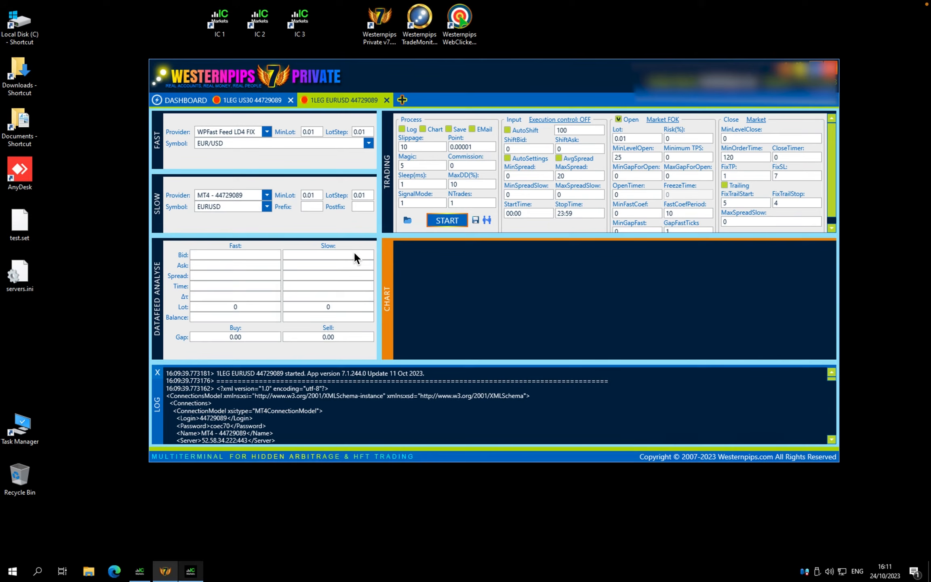
Step: Set the processor's Point to 0.0001 and enable AutoShift, AutoSettings and AvgSpread
double_click(488, 149)
type("0.0001")
left_click(507, 130)
left_click(559, 158)
Step: Set the processor's MinLevelOpen to 0.1
left_click(578, 176)
double_click(575, 177)
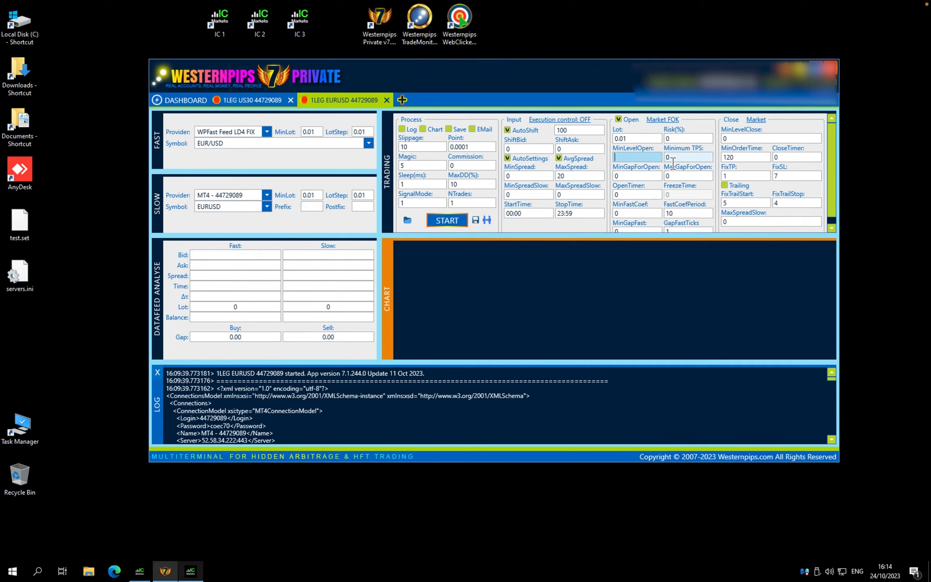
type("0.1")
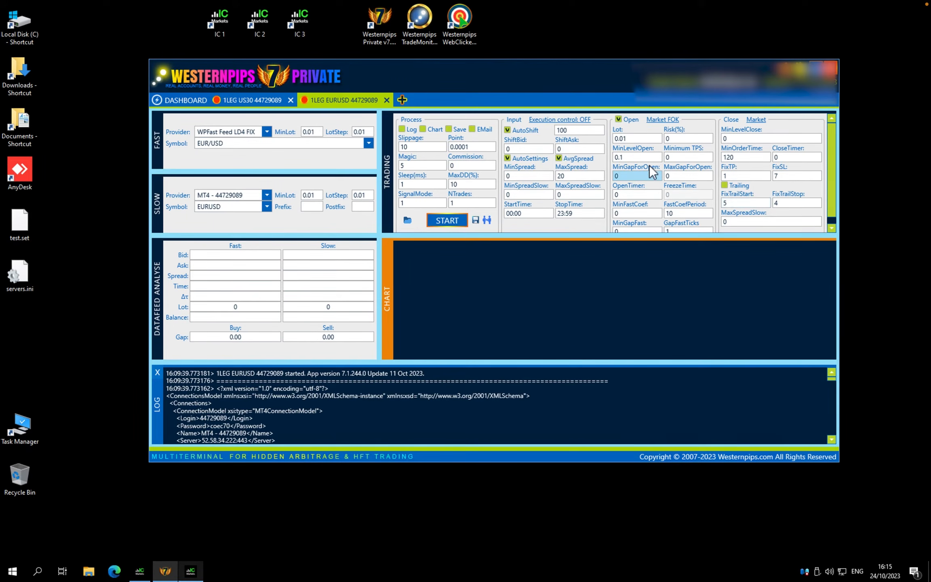
Step: Set both FixTP and FixSL to 0.5 and start the EURUSD processor
left_click(745, 176)
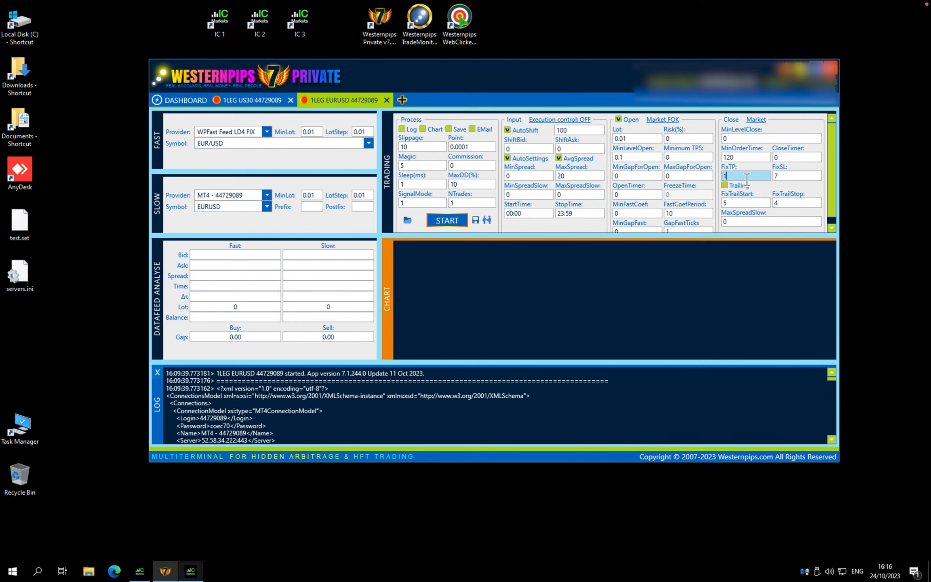
type("0.5")
left_click(800, 180)
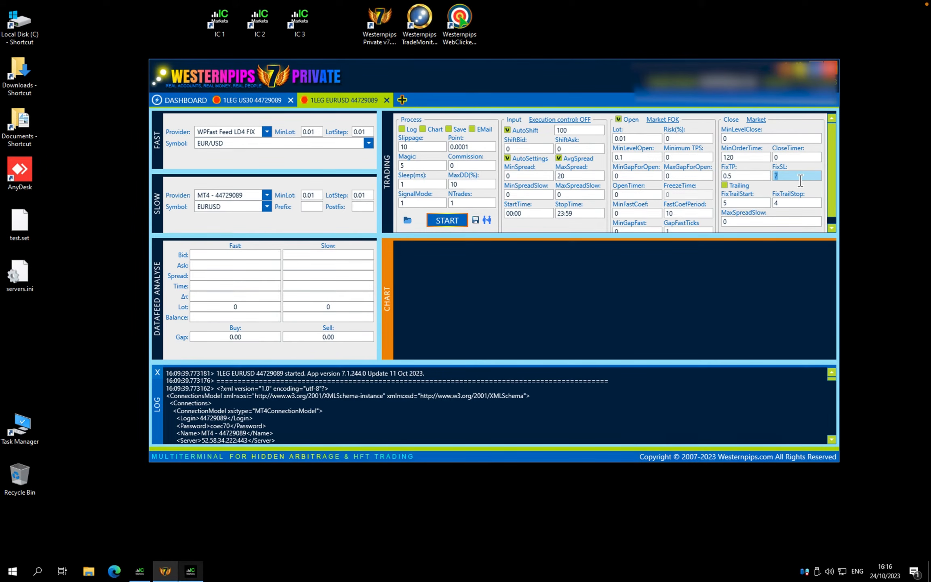
type("0.5")
left_click(441, 221)
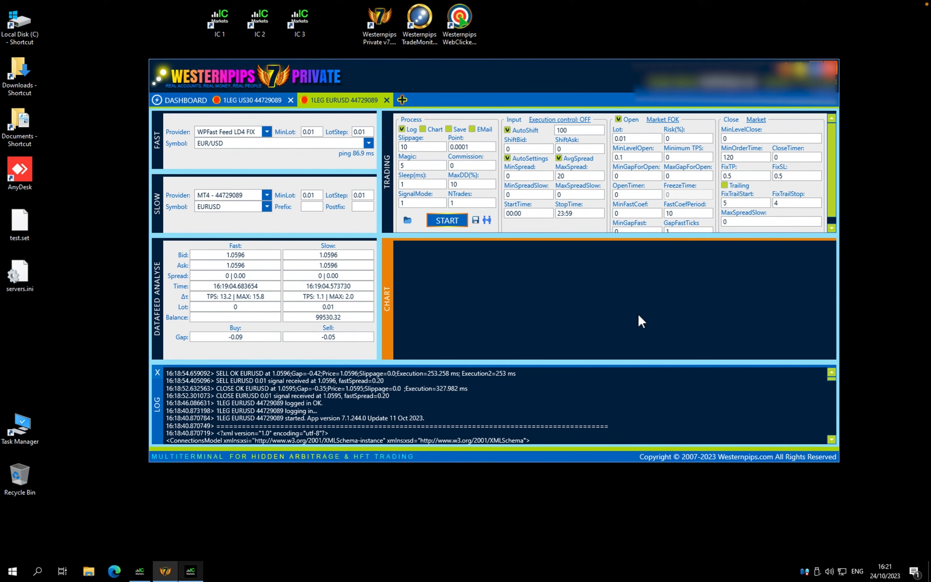
Step: View the dialogs for saving and loading processor presets, cancelling each one
left_click(475, 220)
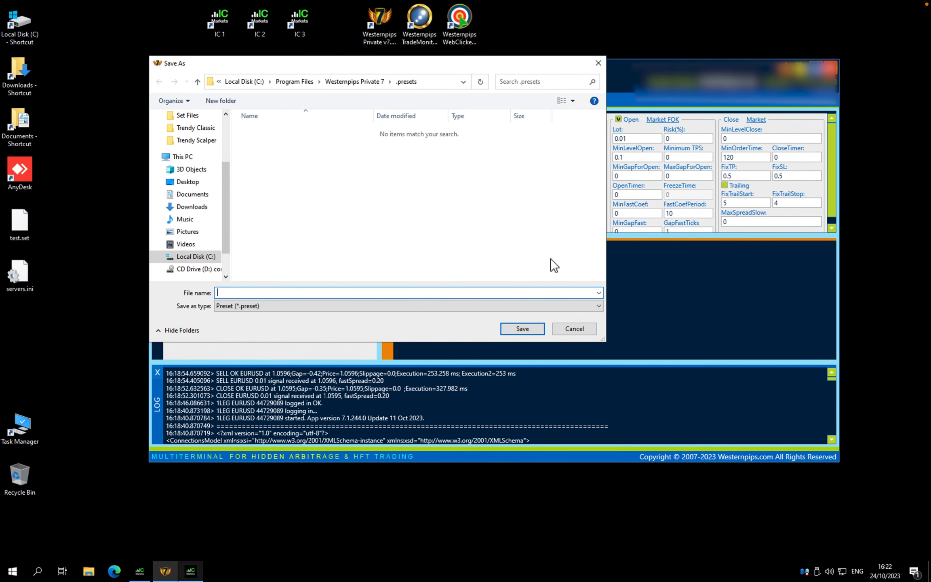
left_click(565, 333)
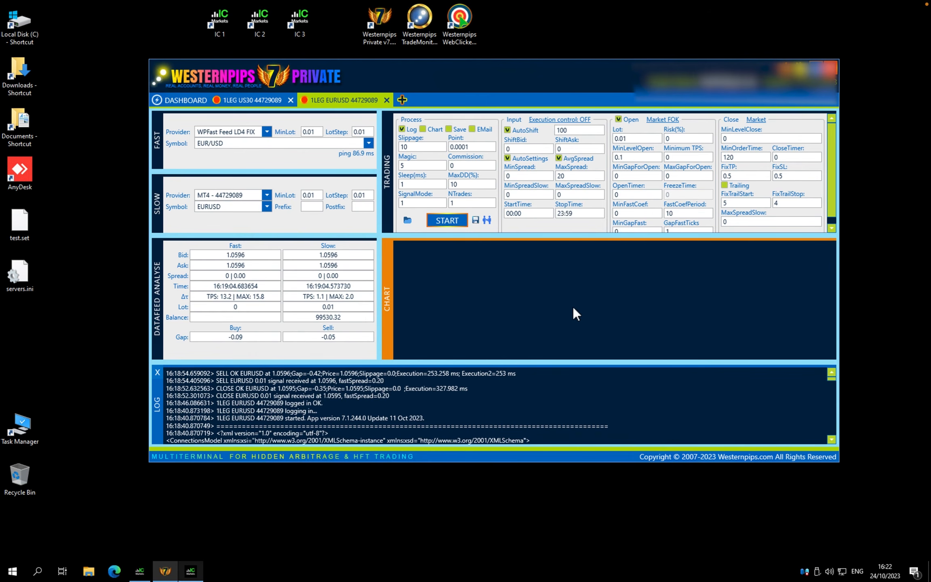
left_click(409, 222)
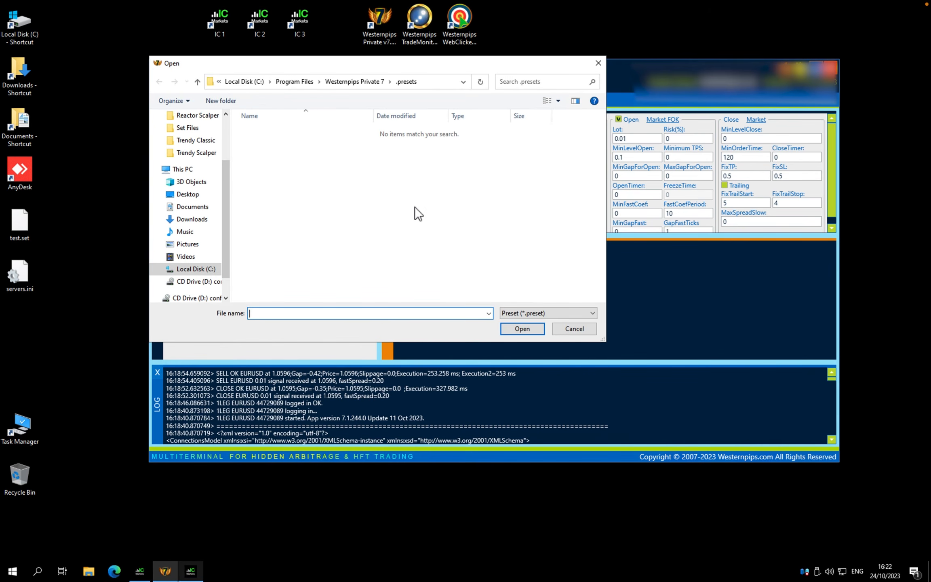
left_click(587, 330)
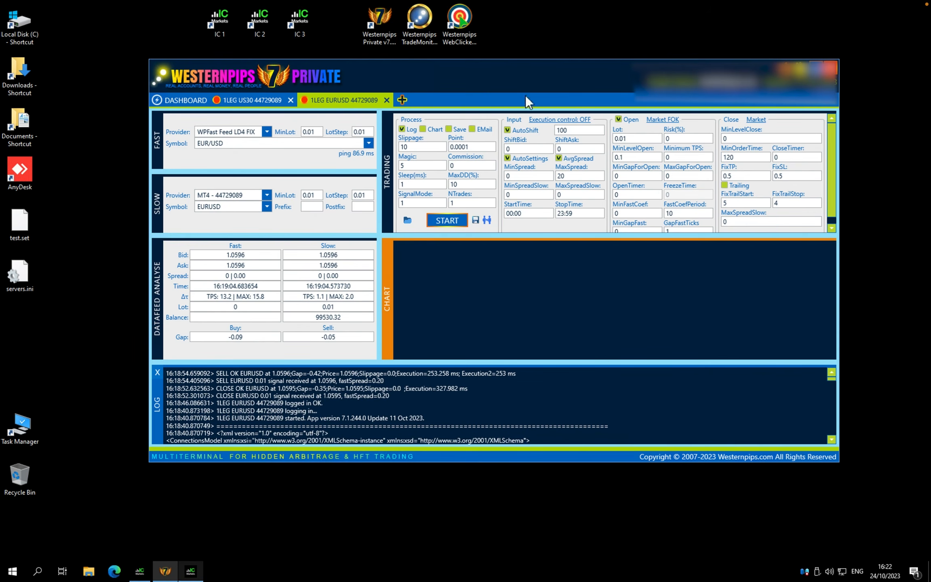